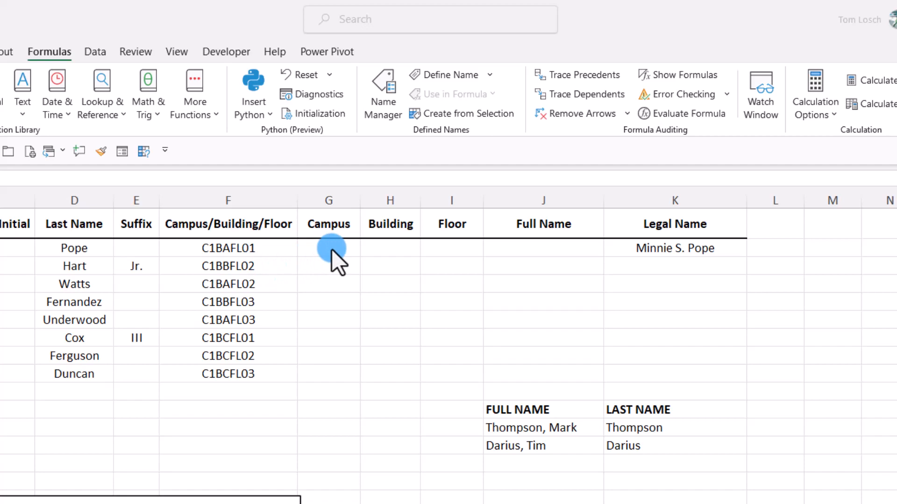
Step: In G2 under Campus, enter =LEFT(F2,2) to extract the first two characters of the Campus/Building/Floor code
left_click(331, 249)
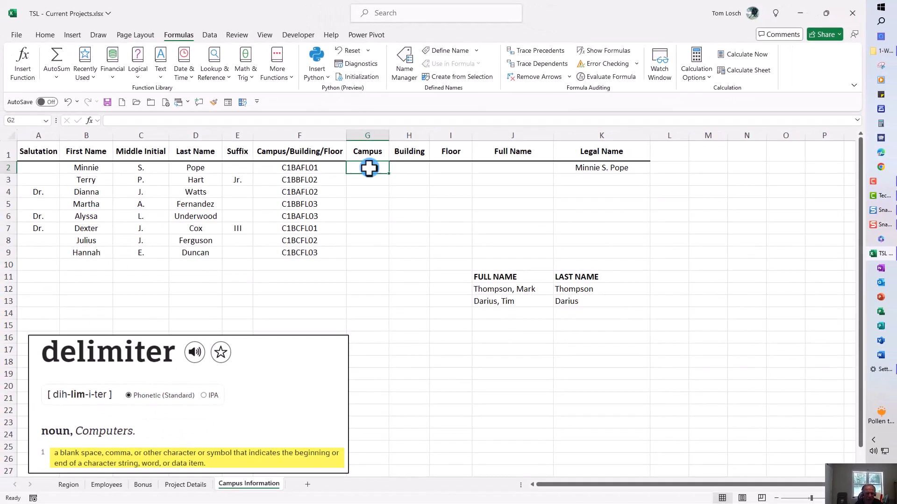
type("=left")
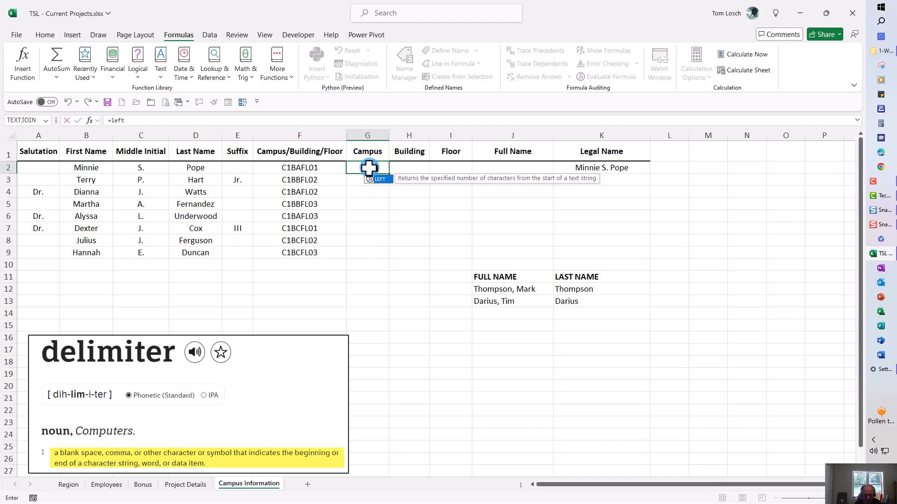
type("(")
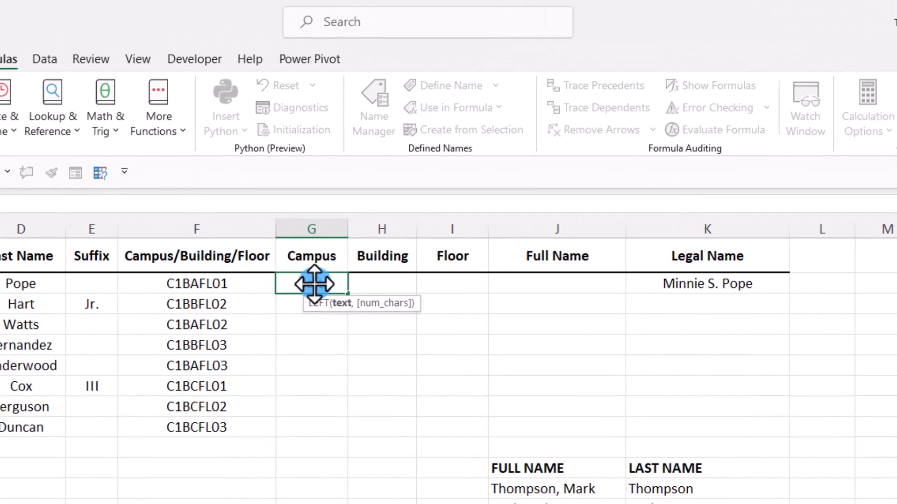
left_click(216, 283)
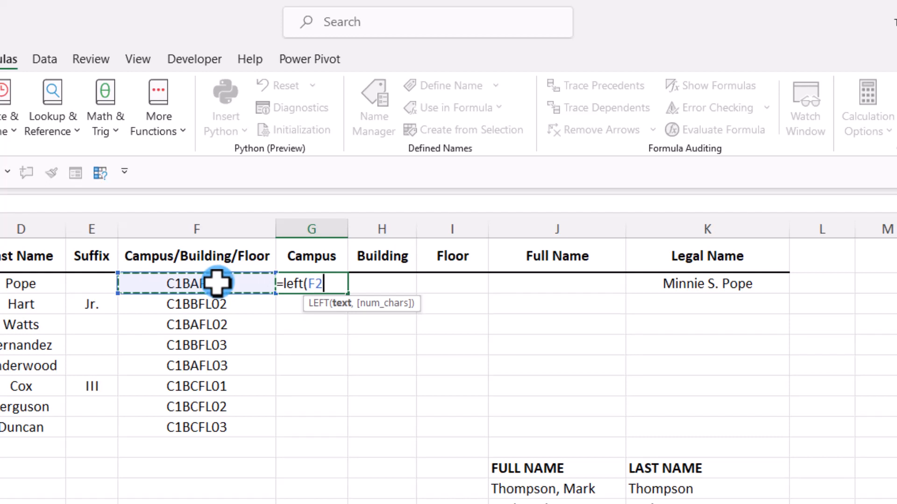
type(",")
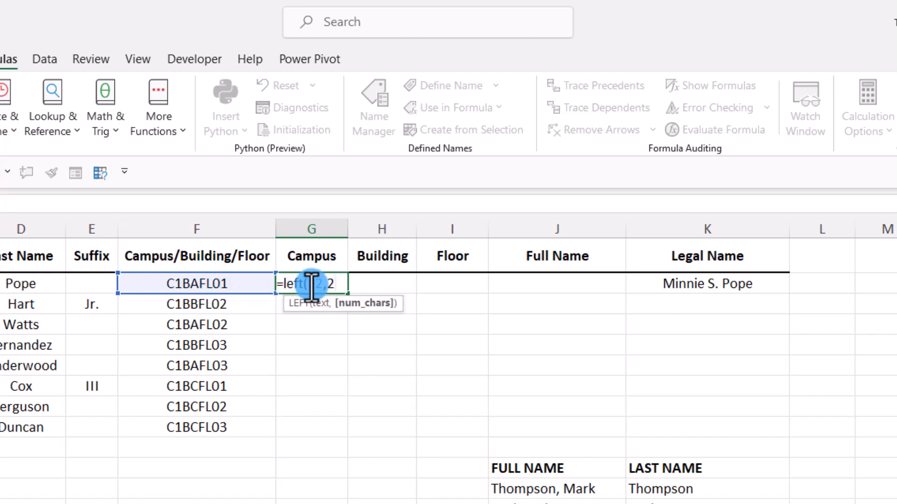
type("2)")
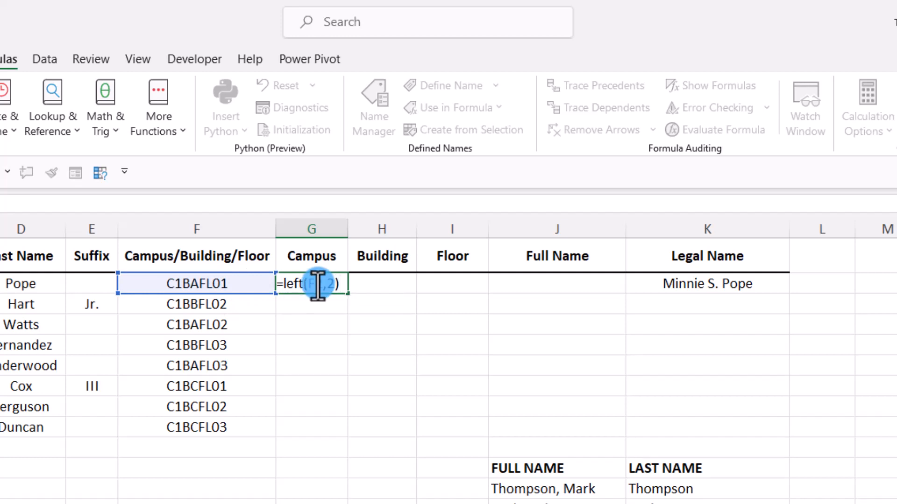
key("ctrl+Return")
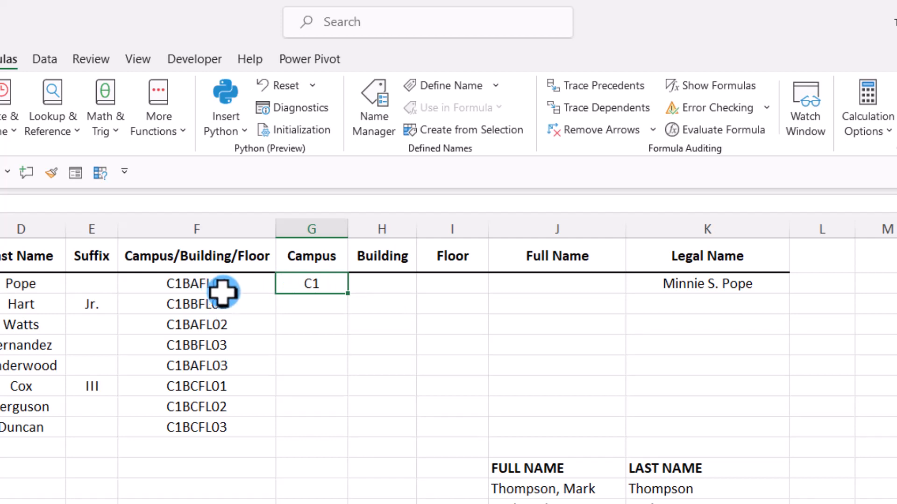
Step: In I2 under Floor, enter =RIGHT(F2,4) to extract the last four characters of the Campus/Building/Floor code
left_click(453, 282)
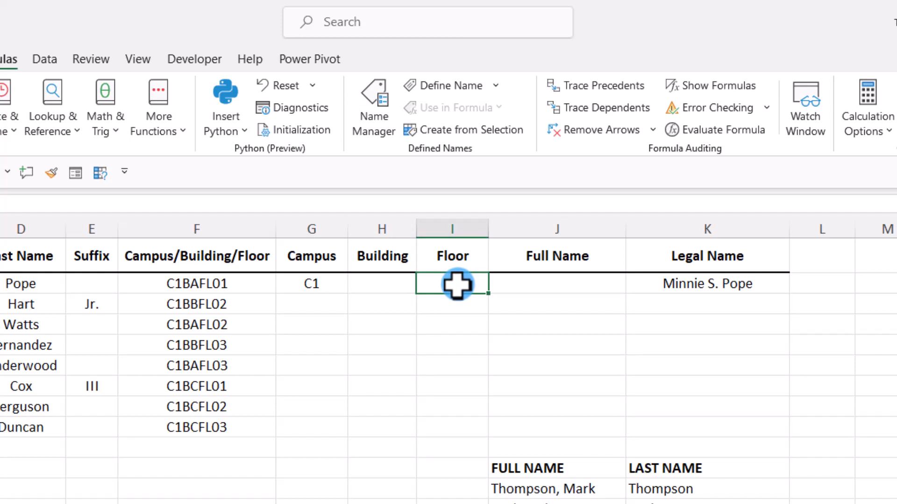
type("=")
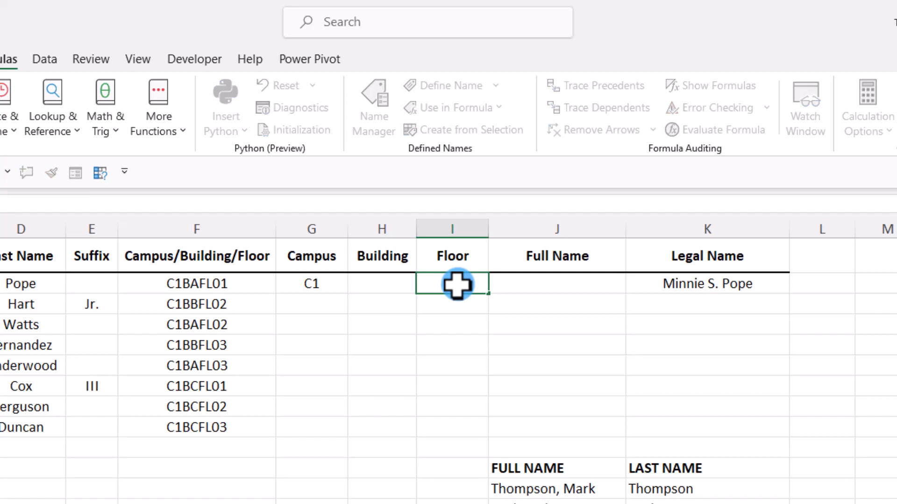
type("right")
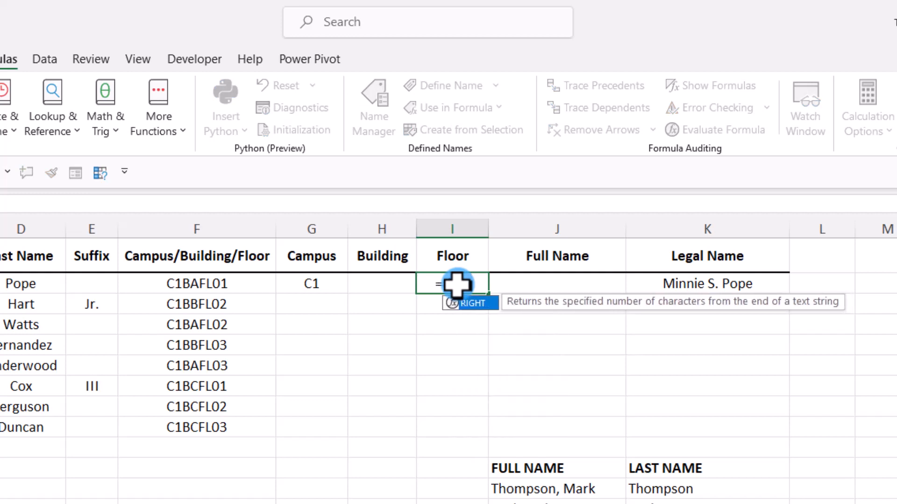
type("(")
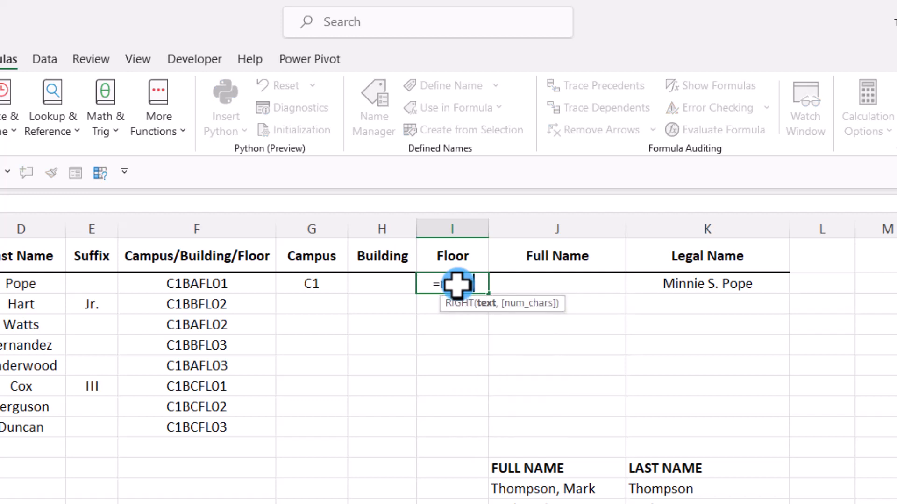
left_click(208, 284)
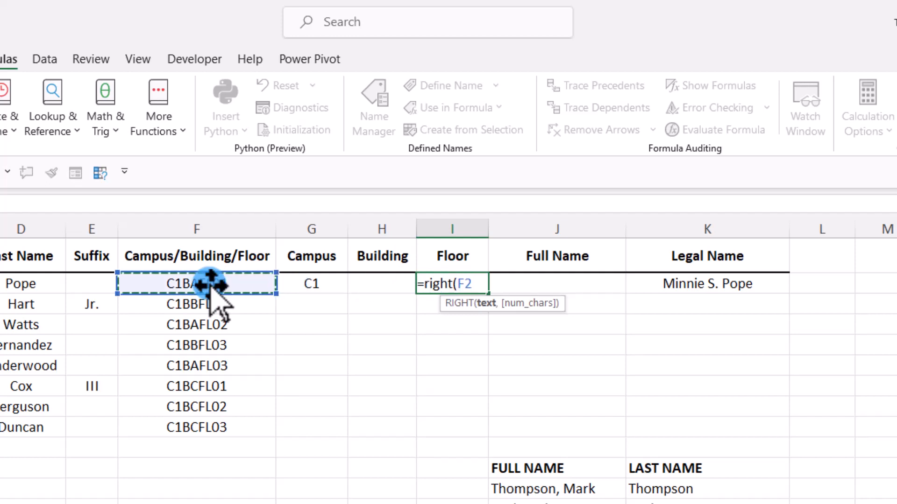
type(",4")
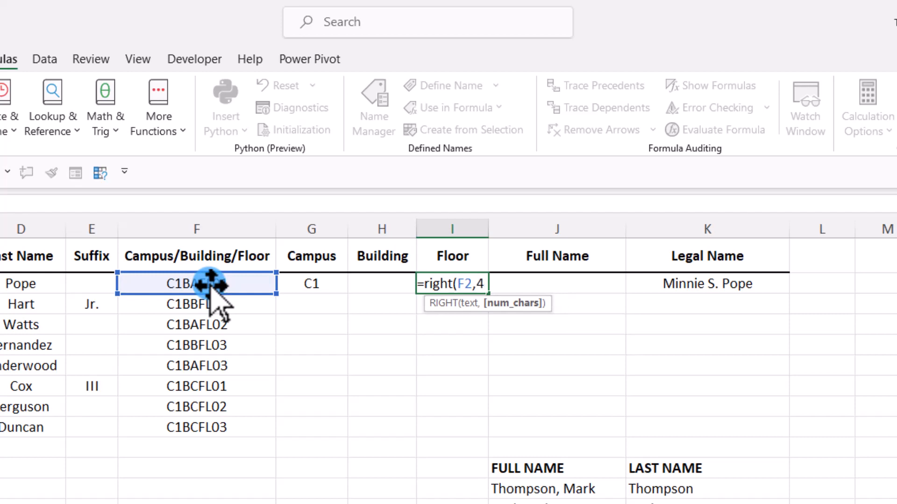
type(")")
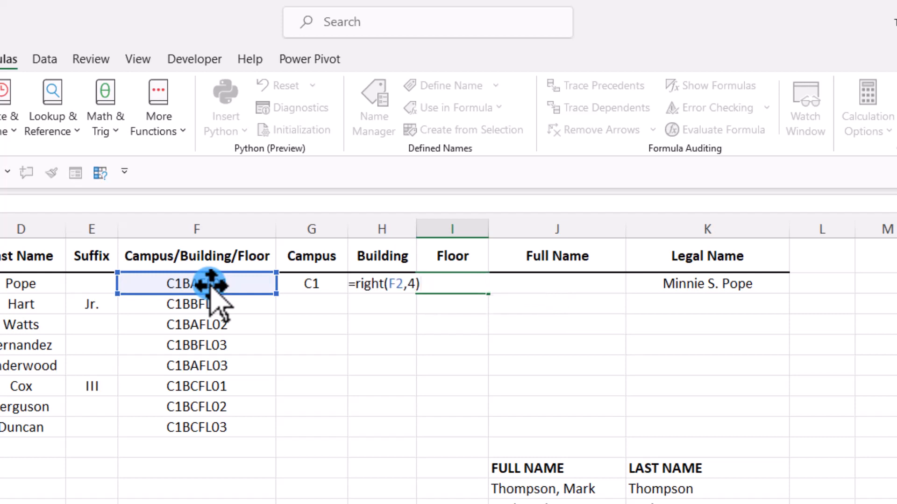
key("ctrl+Return")
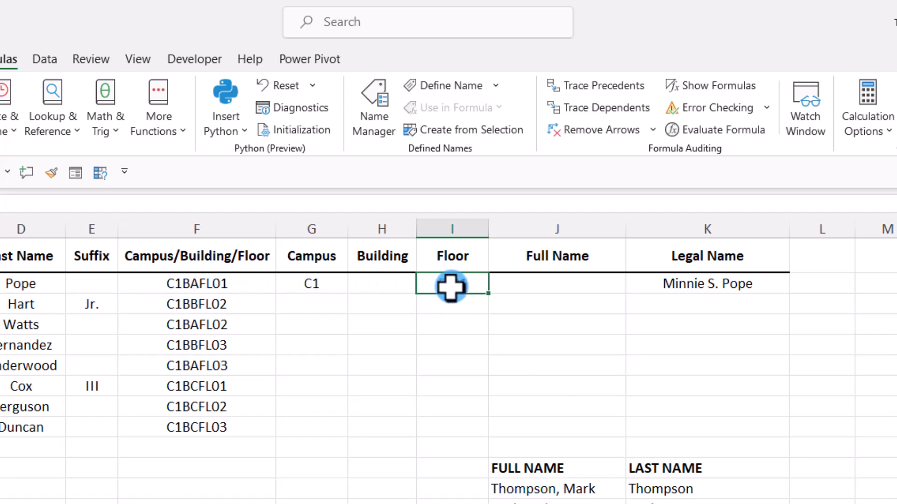
Step: In H2 under Building, enter =MID(F2,3,2) to extract two characters of the code starting at the third
left_click(372, 284)
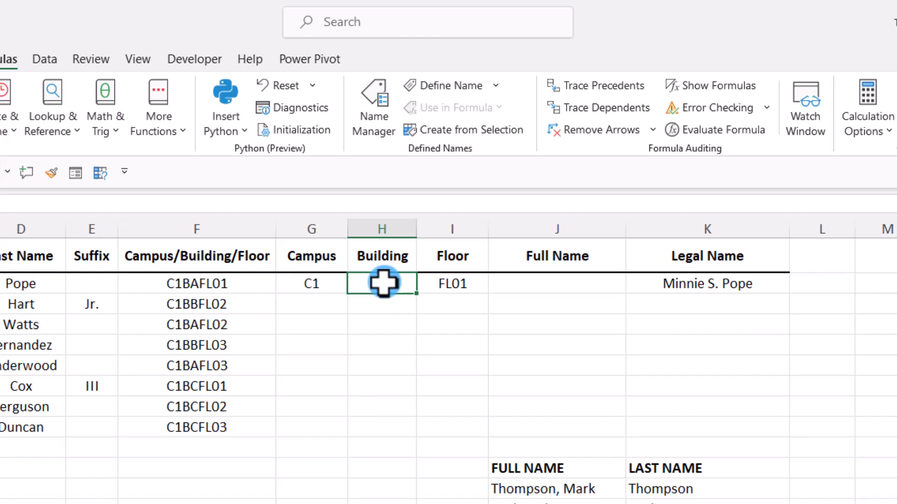
type("=mid")
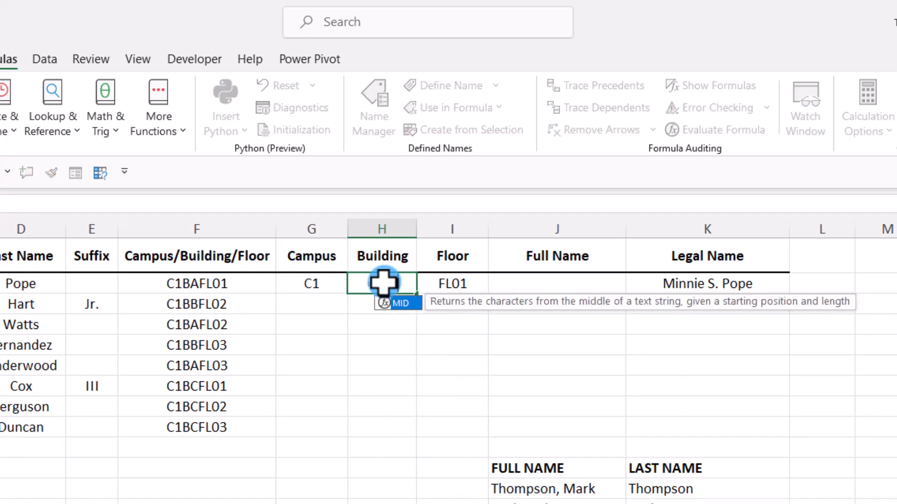
type("(")
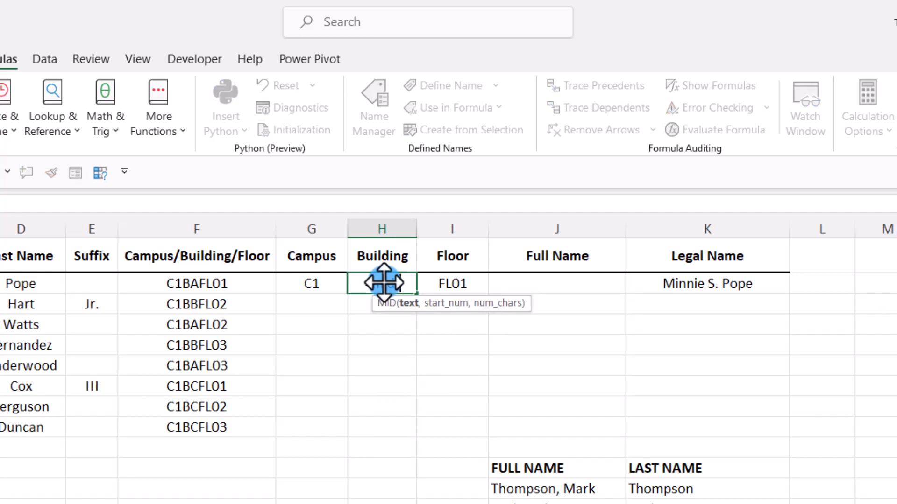
left_click(210, 284)
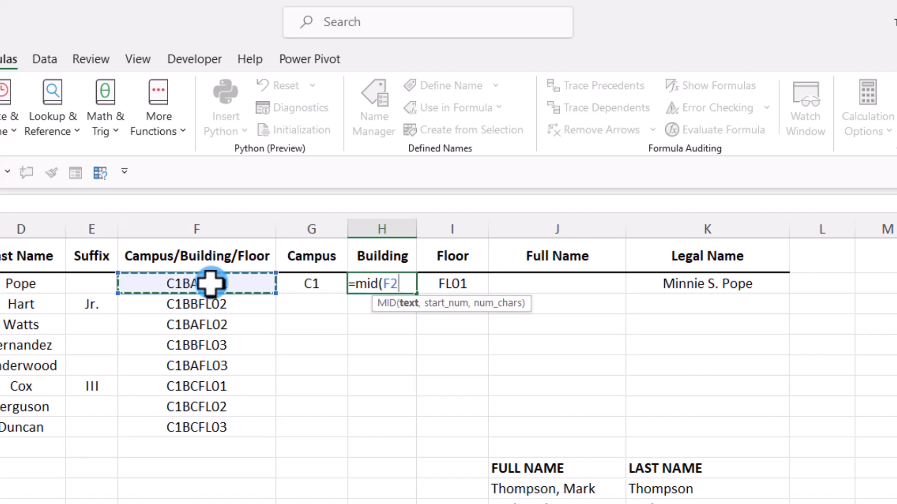
type(",")
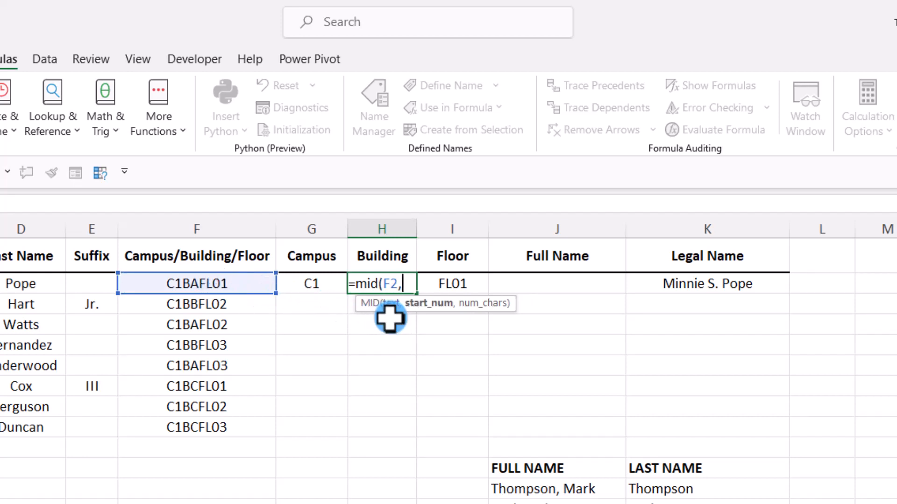
type("3,")
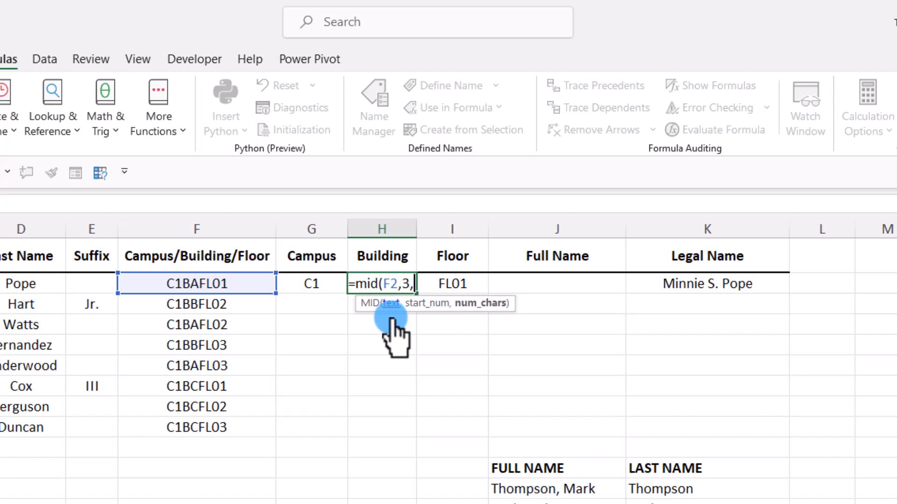
type("2")
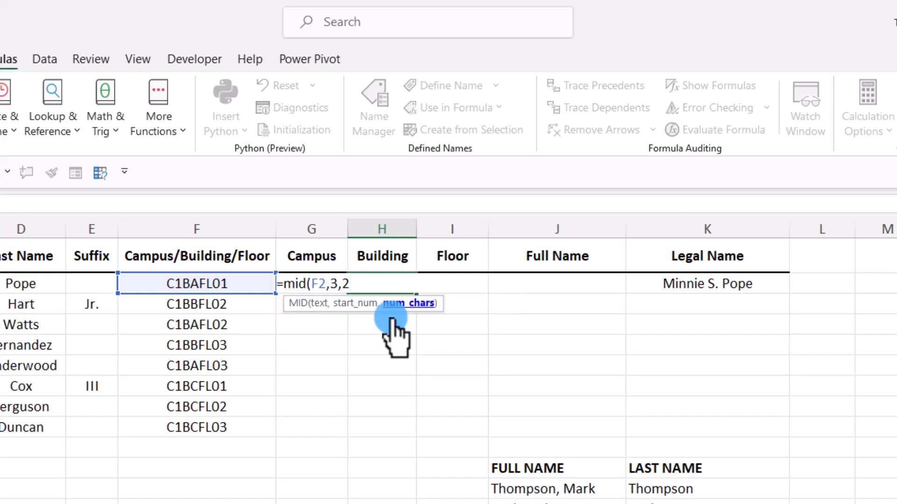
type(")")
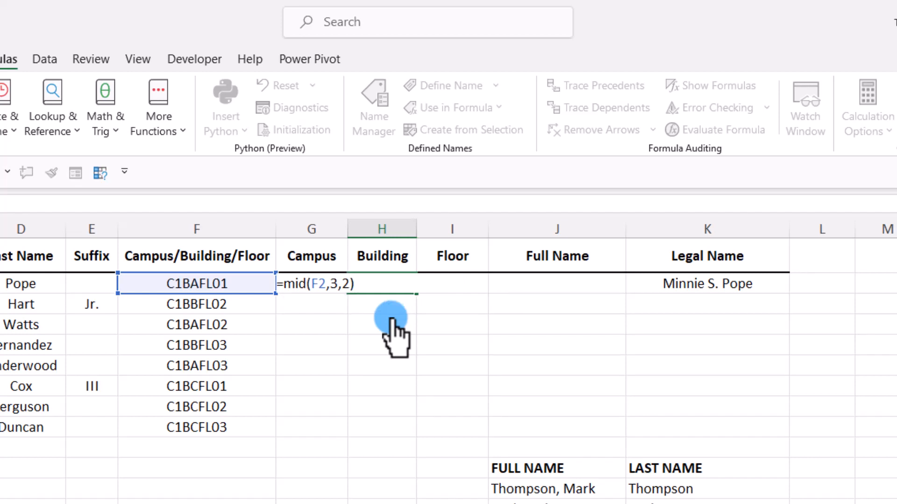
key("ctrl+Return")
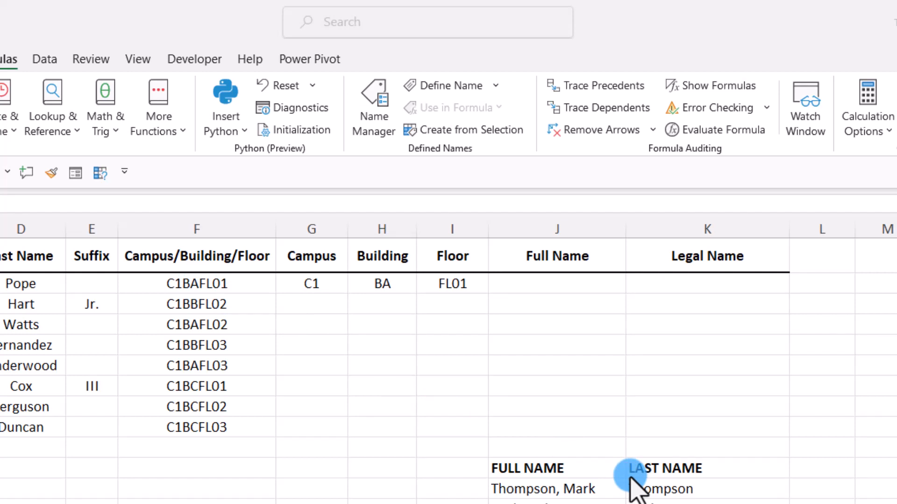
Step: In J2 under Full Name, join the first and last names with a space using =CONCAT(B2," ",D2)
left_click(556, 285)
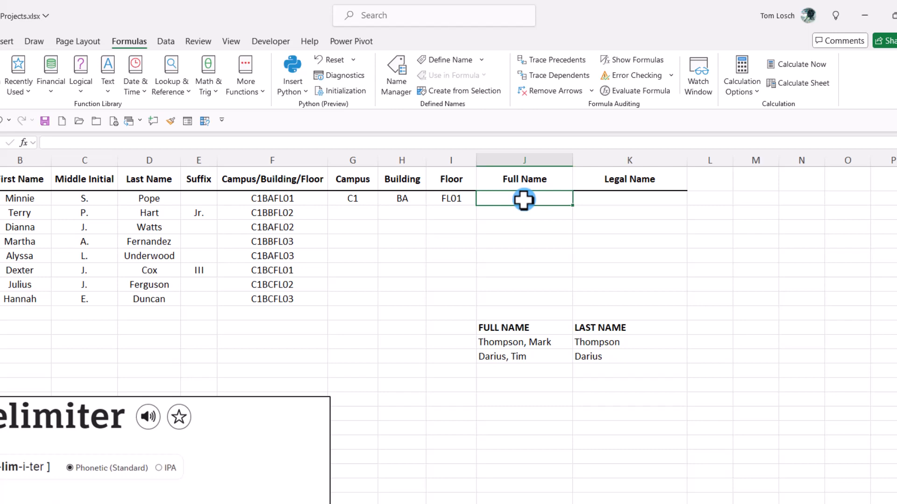
type("=conc")
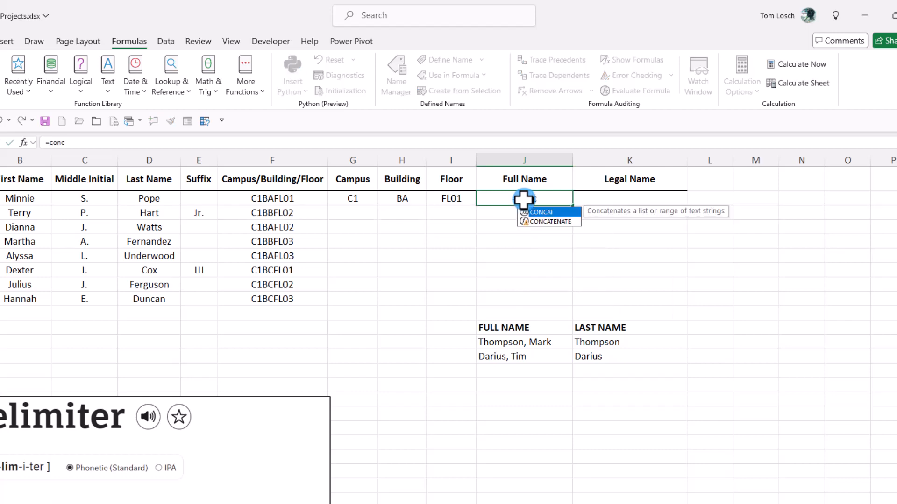
type("at")
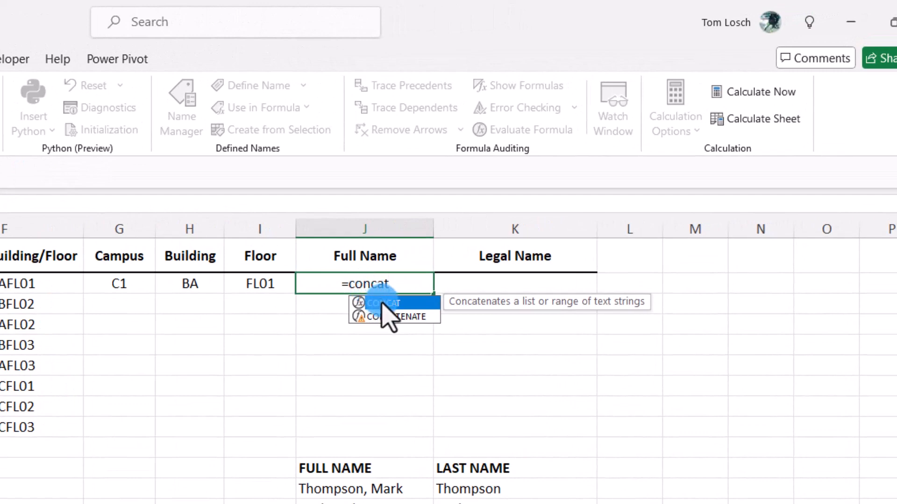
double_click(382, 304)
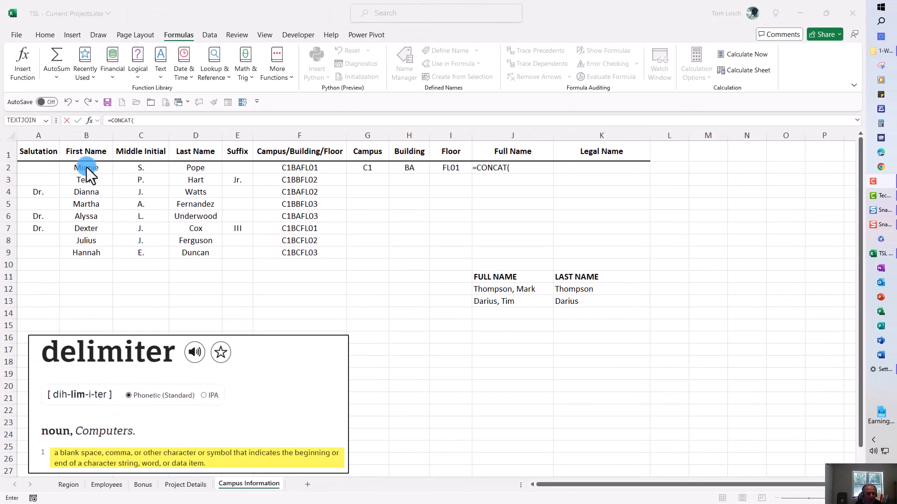
left_click(86, 167)
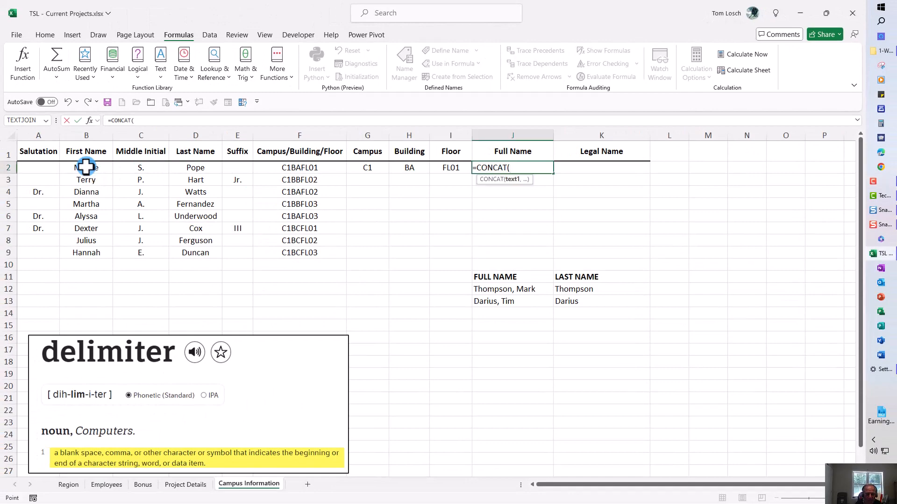
type(",")
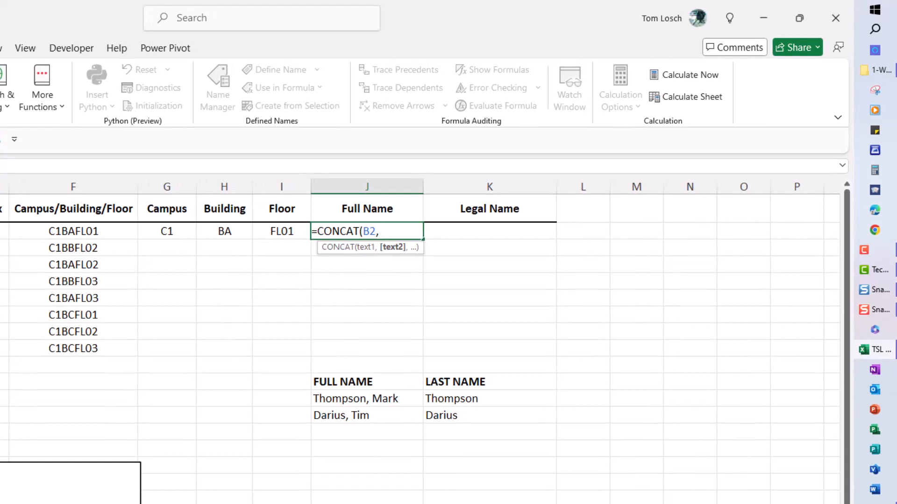
type("\" \"")
type(",")
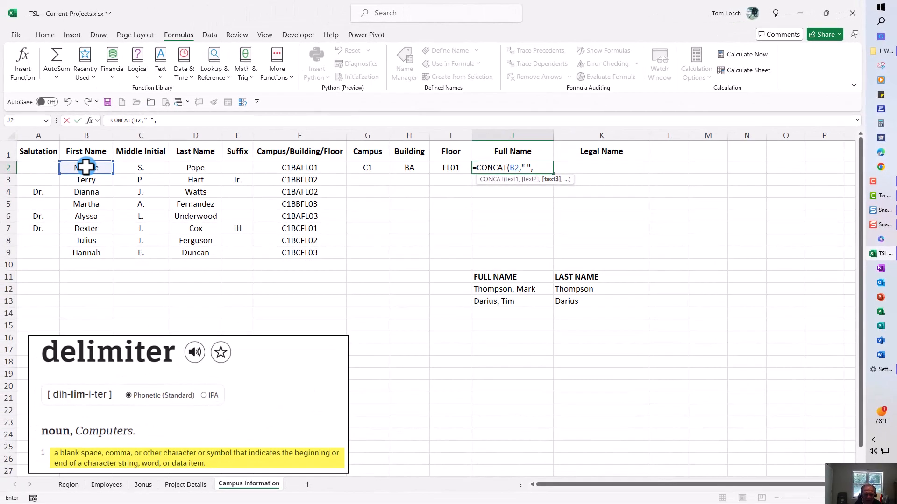
left_click(193, 168)
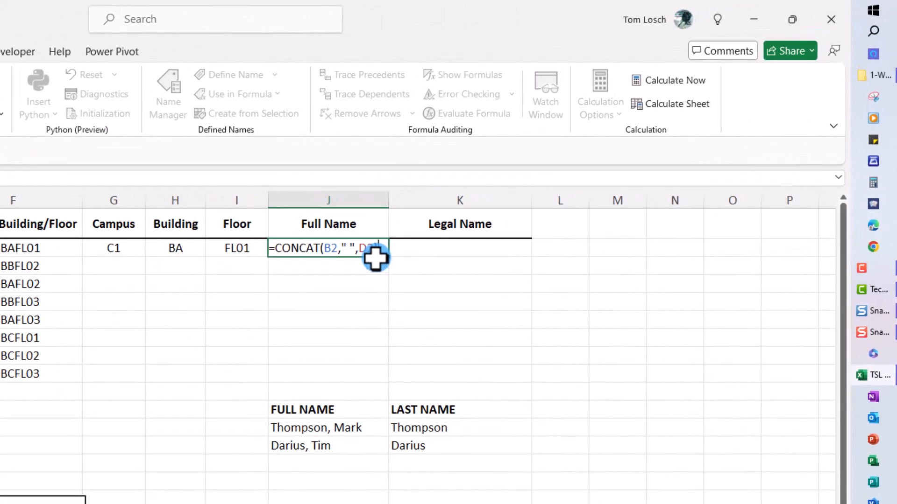
key("ctrl+Return")
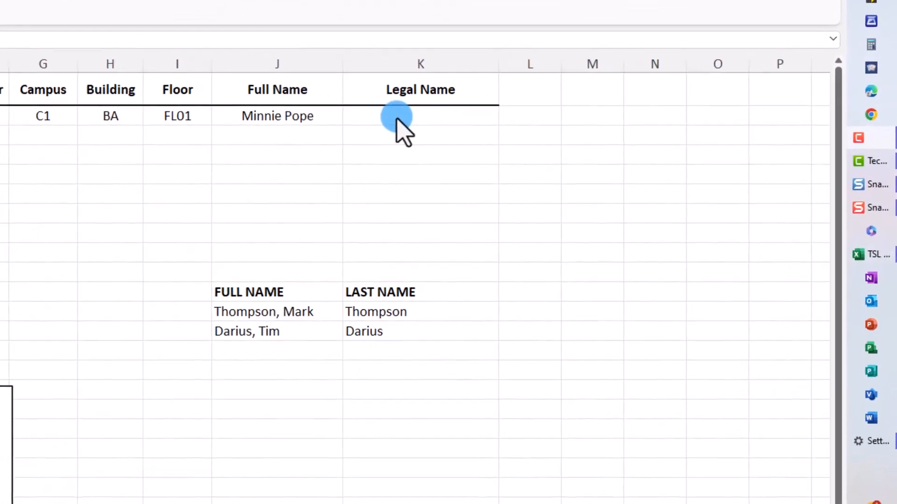
Step: In K2 under Legal Name, insert the TEXTJOIN function with a space " " as its delimiter
left_click(587, 169)
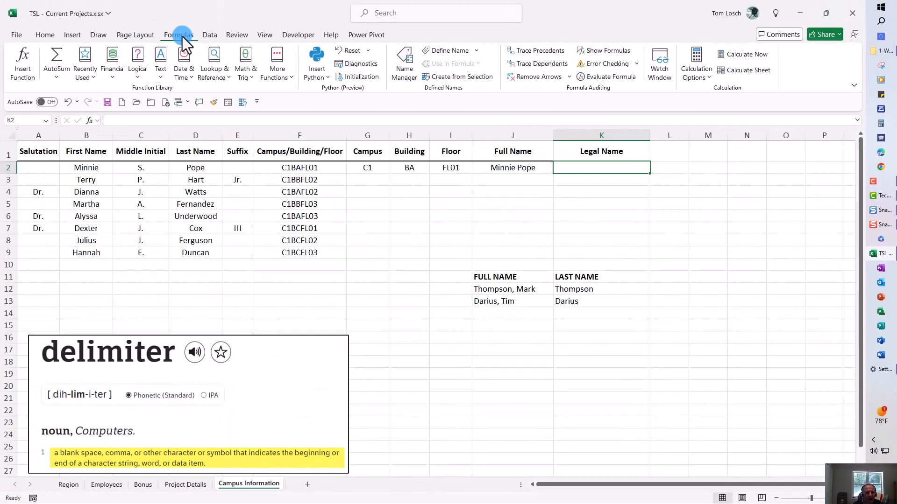
left_click(160, 54)
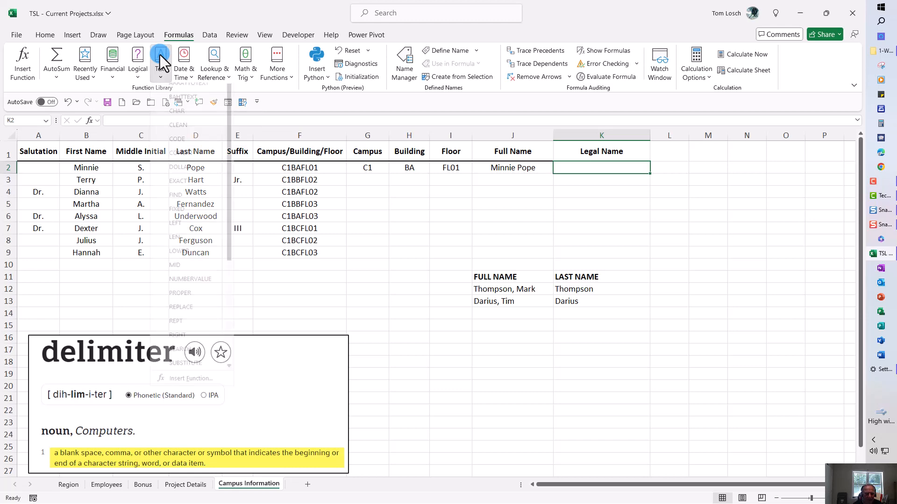
left_click_drag(227, 125, 231, 256)
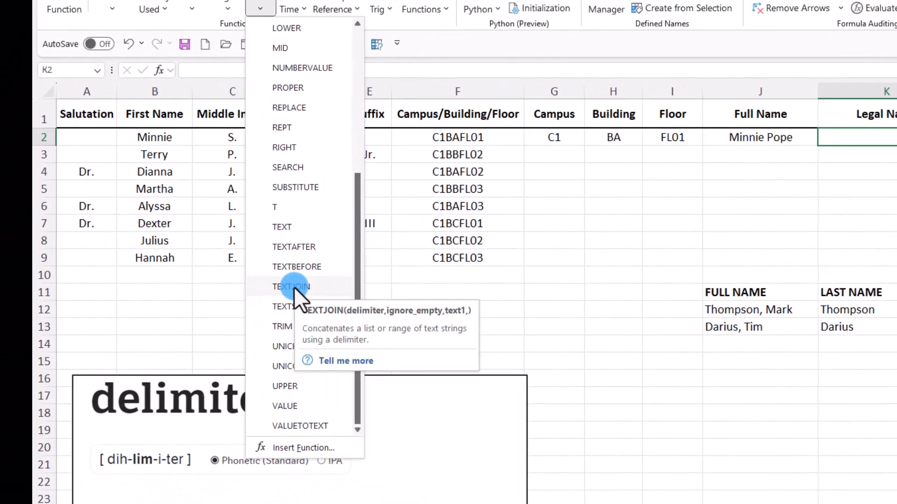
left_click(189, 273)
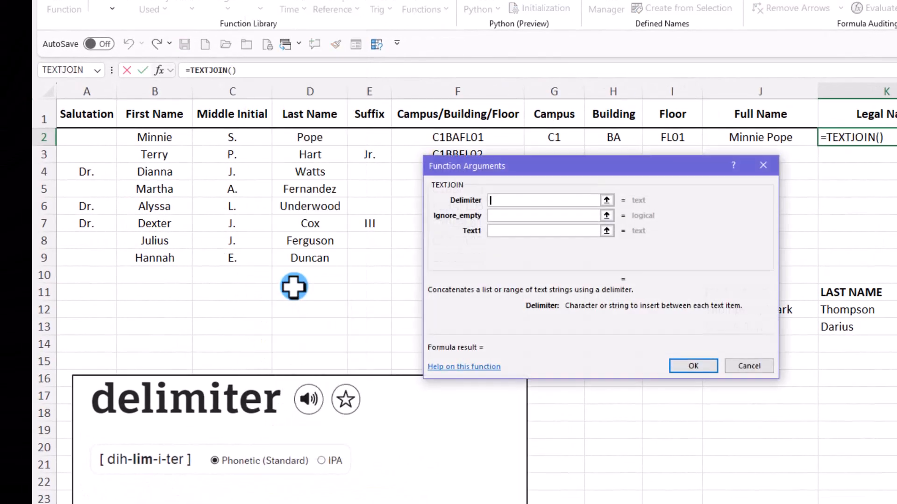
left_click_drag(565, 165, 317, 150)
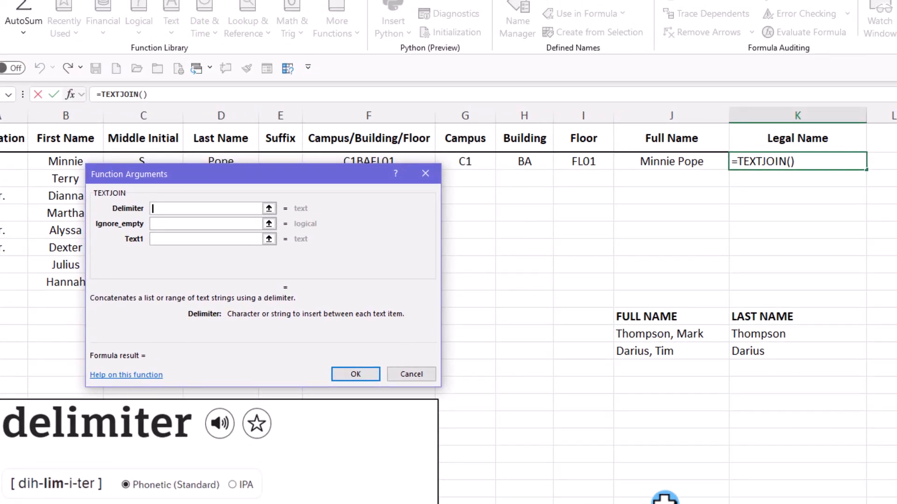
left_click(822, 499)
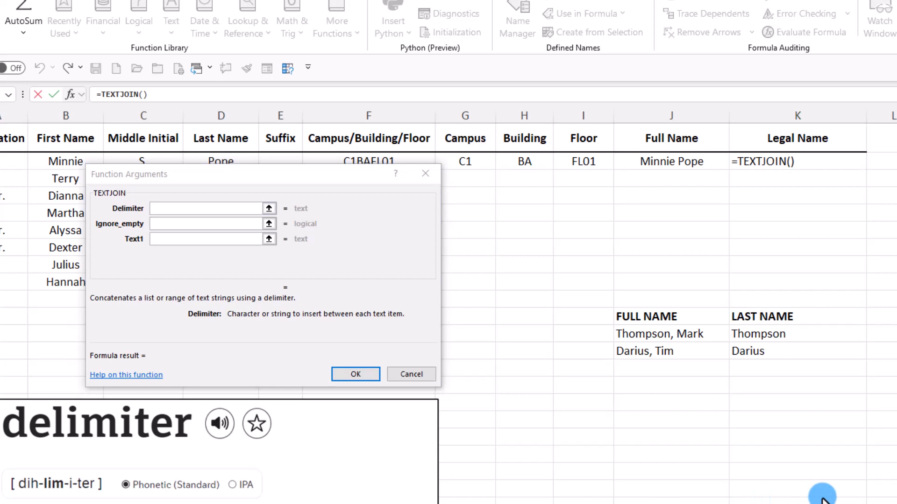
left_click(169, 208)
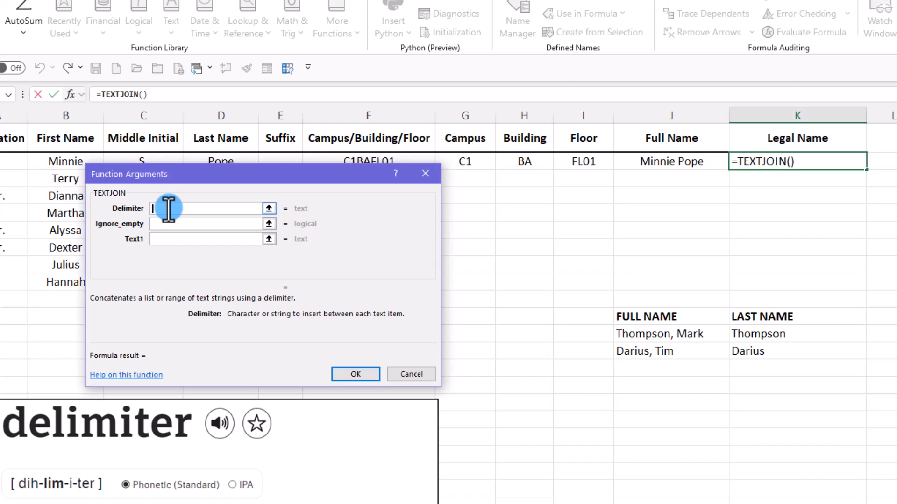
type("\" \"")
Step: Set TEXTJOIN's Ignore_empty argument to TRUE
left_click(163, 225)
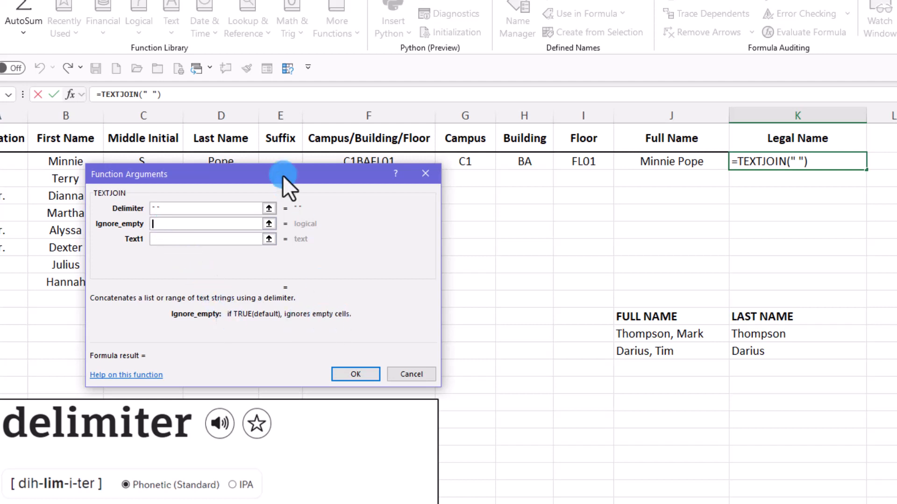
left_click_drag(282, 175, 285, 242)
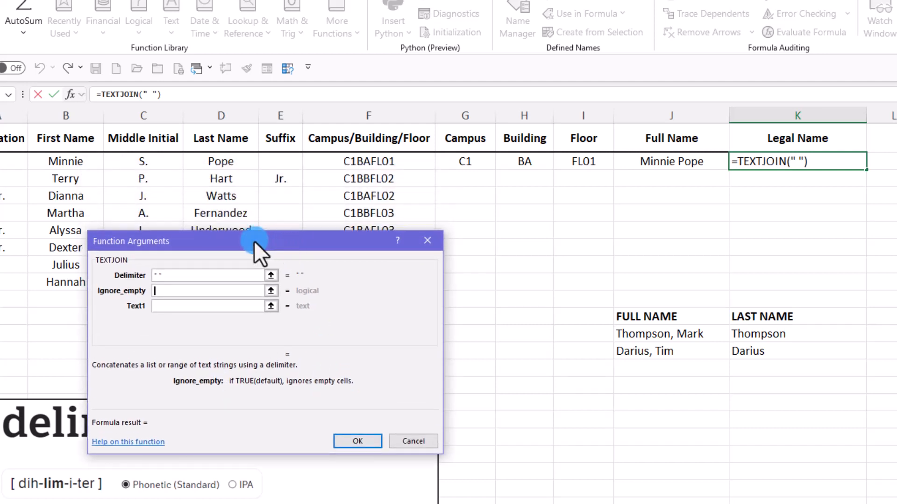
left_click_drag(253, 240, 248, 169)
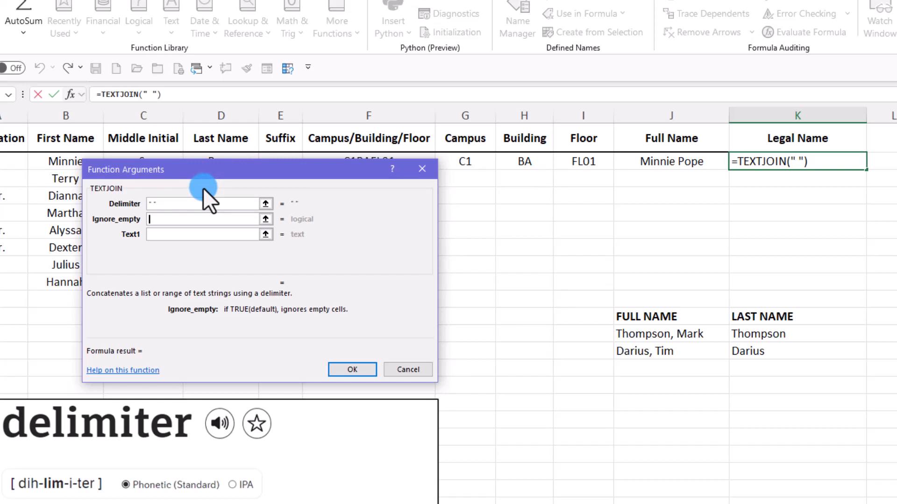
type("TRUE")
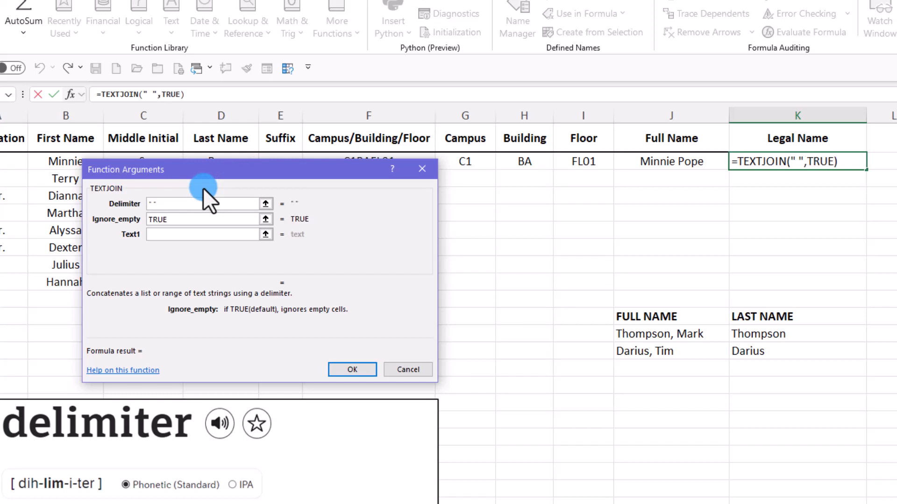
Step: Set TEXTJOIN's Text1 argument to the name cells A2:E2 and complete the Legal Name formula
left_click(158, 234)
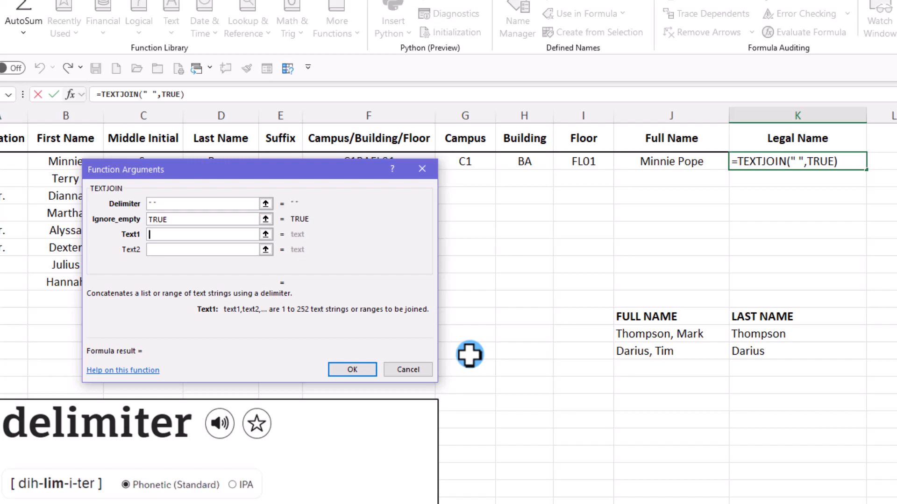
left_click_drag(259, 170, 217, 245)
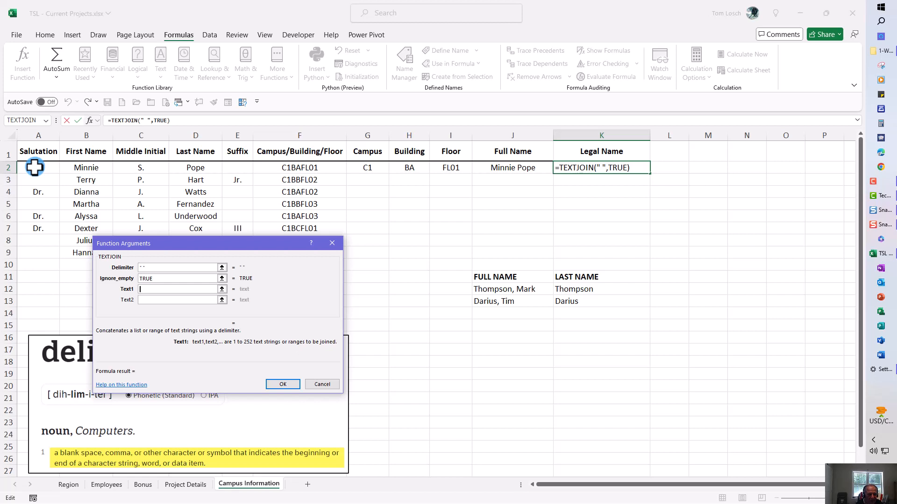
left_click_drag(35, 167, 233, 170)
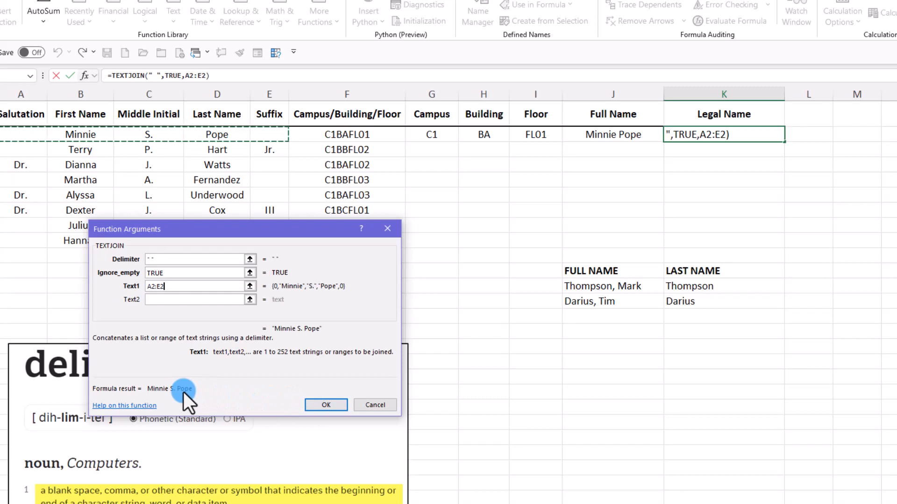
left_click(319, 404)
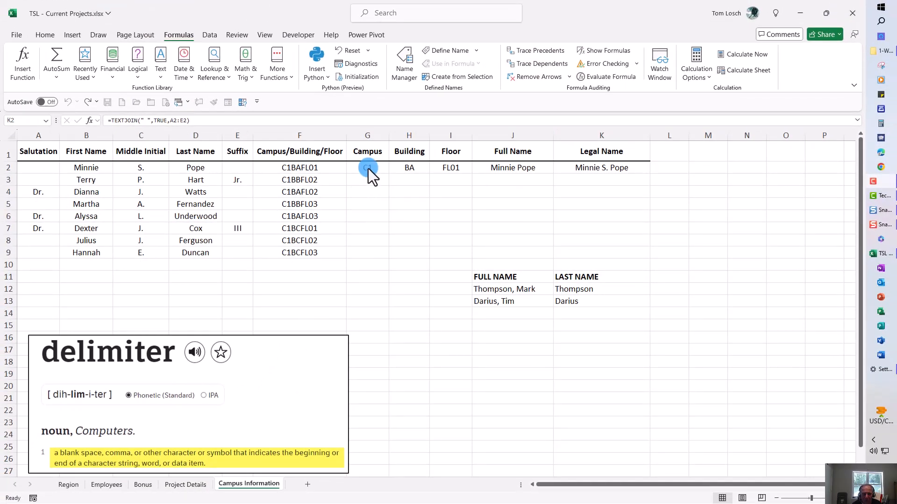
Step: Fill the Campus through Legal Name formulas in G2:K2 down to row 9
left_click(368, 168)
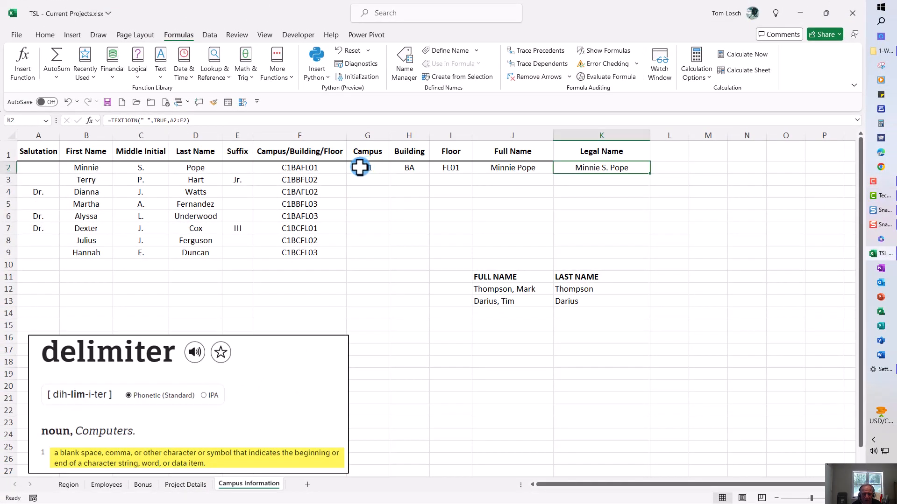
left_click_drag(368, 168, 593, 170)
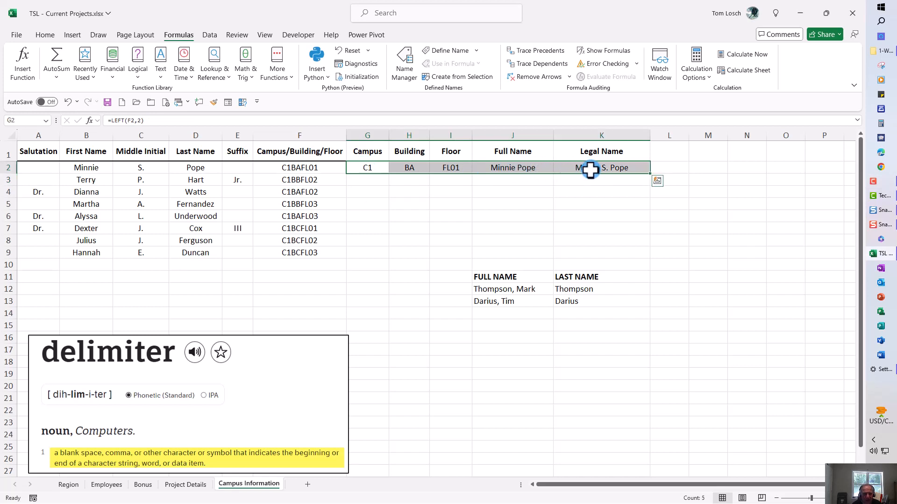
left_click_drag(652, 175, 650, 262)
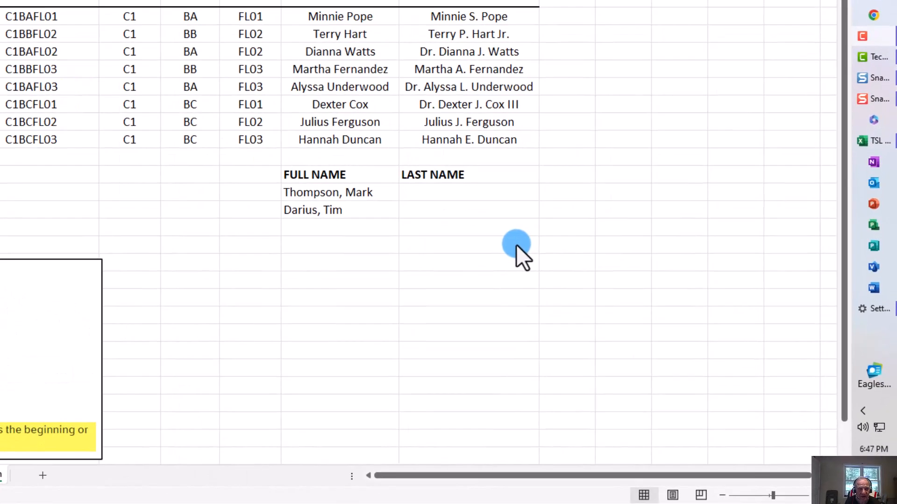
Step: In K12 under LAST NAME, start a LEFT formula with the full name in J12 as its text
left_click(424, 197)
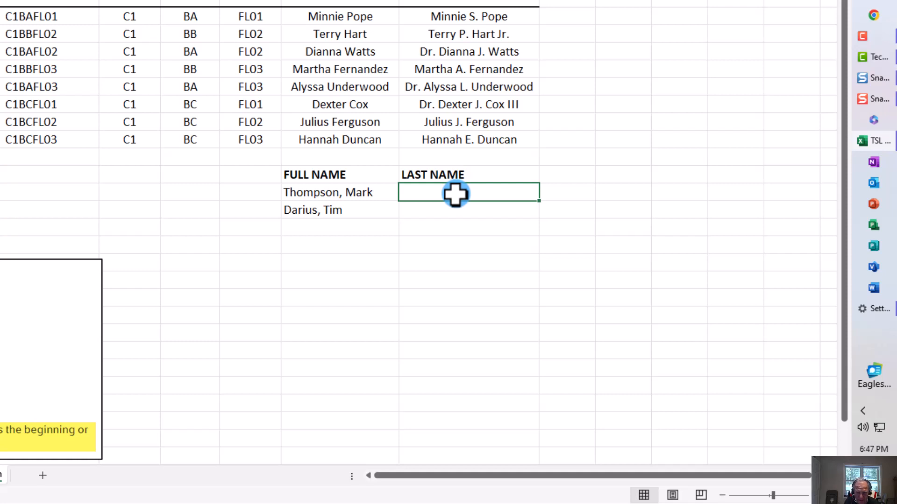
type("=l")
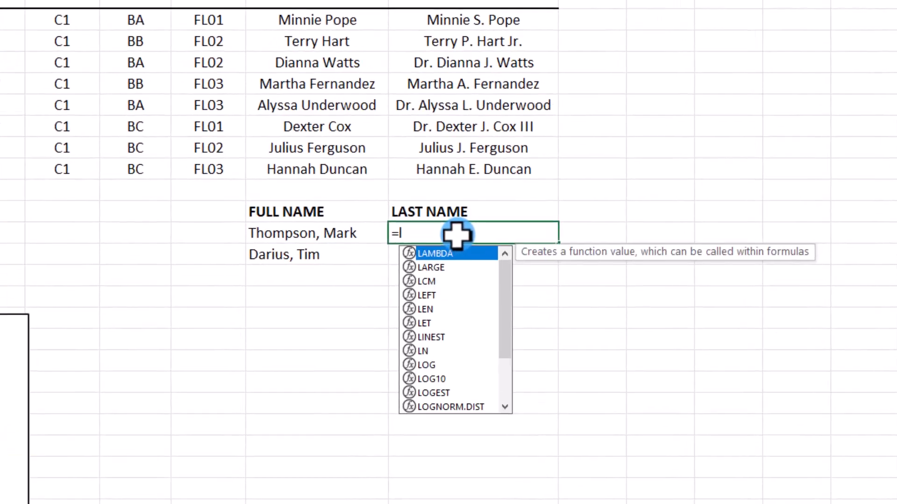
type("eft(")
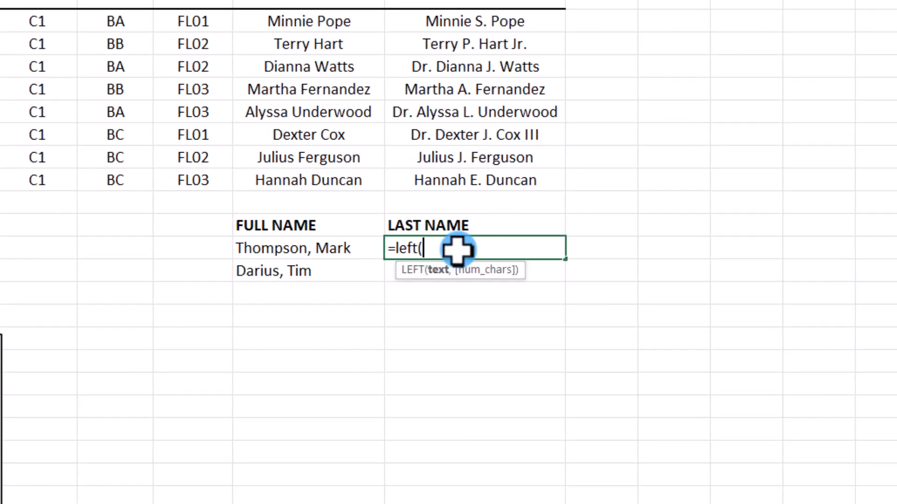
left_click(302, 246)
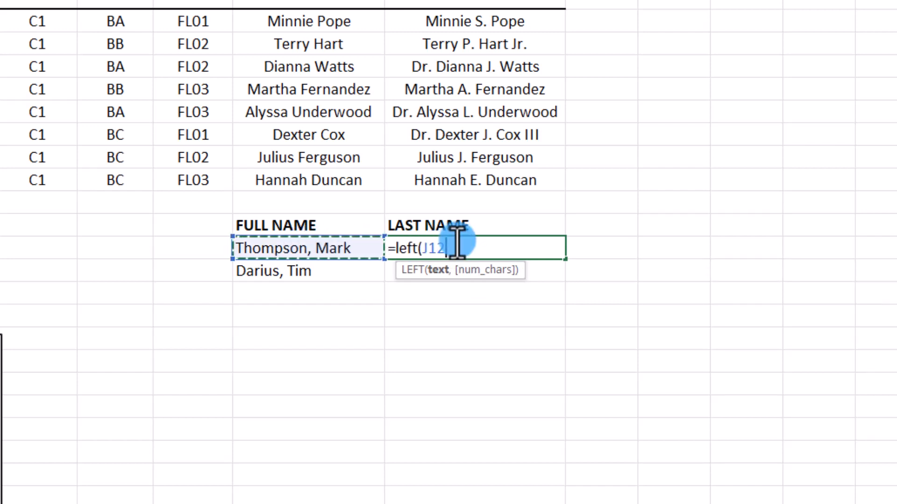
type(",")
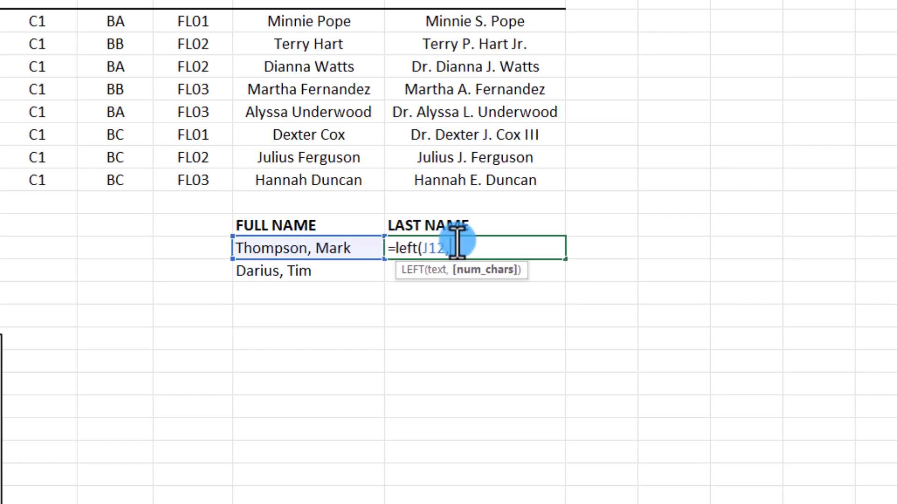
type("find")
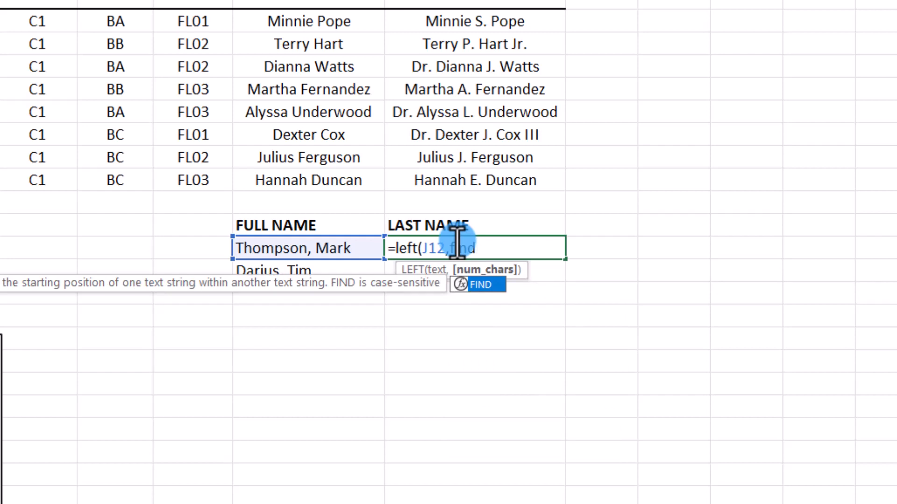
type("(")
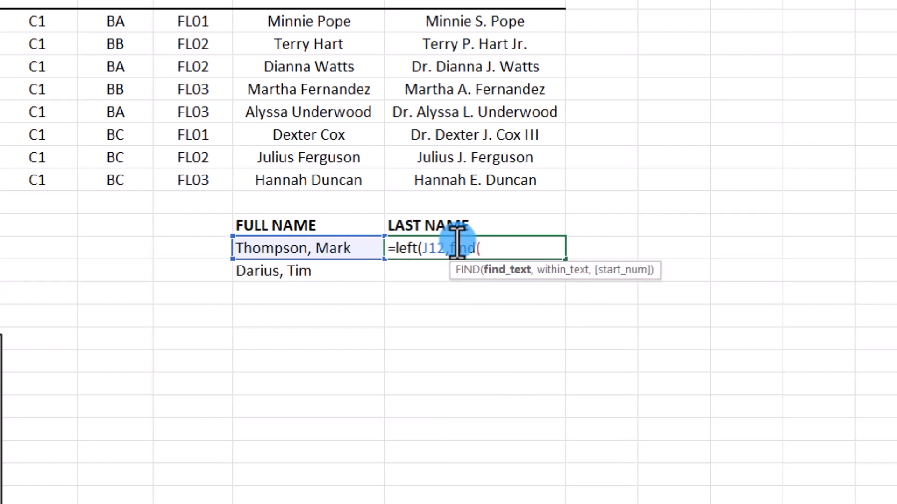
type(",")
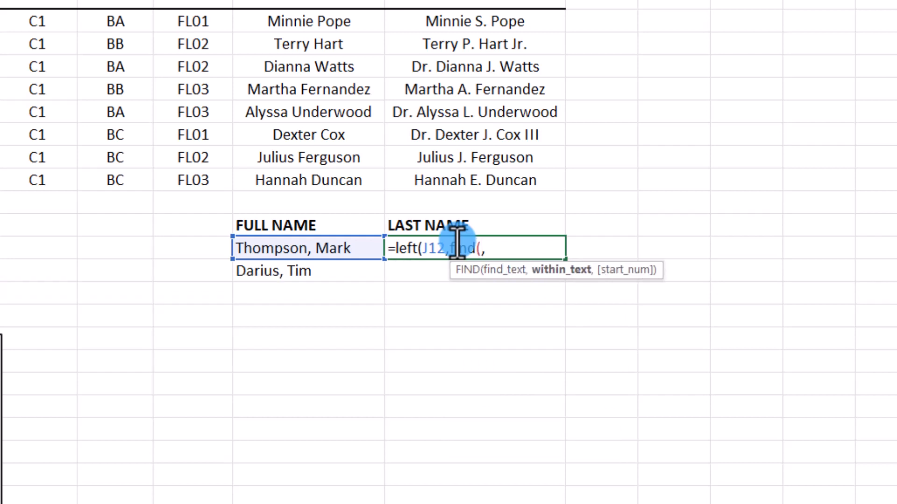
Step: Nest FIND(",",J12) as the LEFT formula's number of characters to locate the comma in the full name
key("Left")
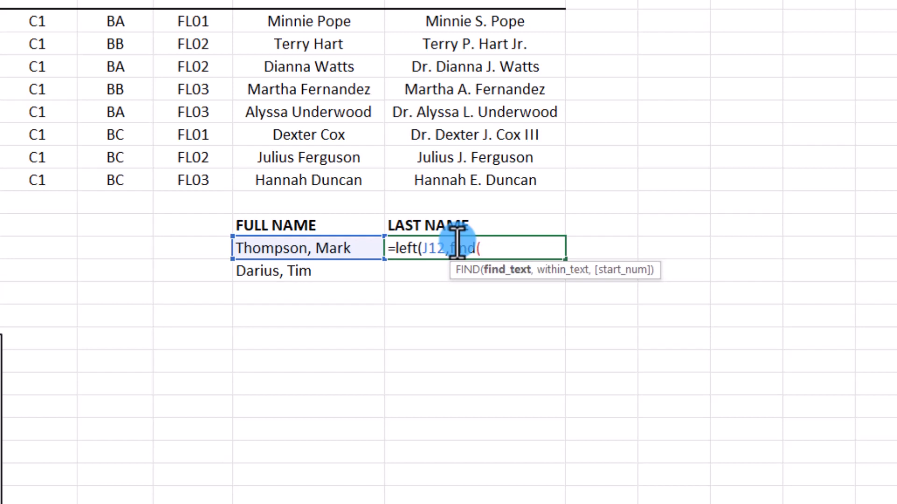
type("\",\"")
key("Right")
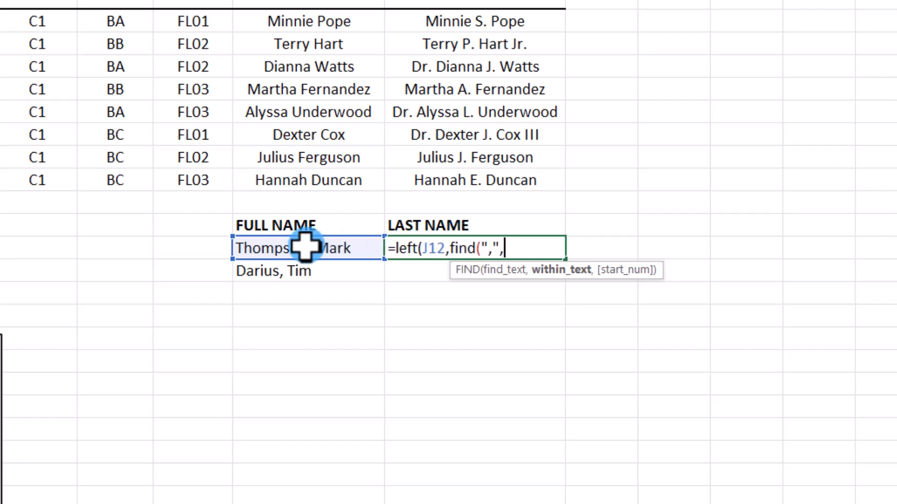
type("j12")
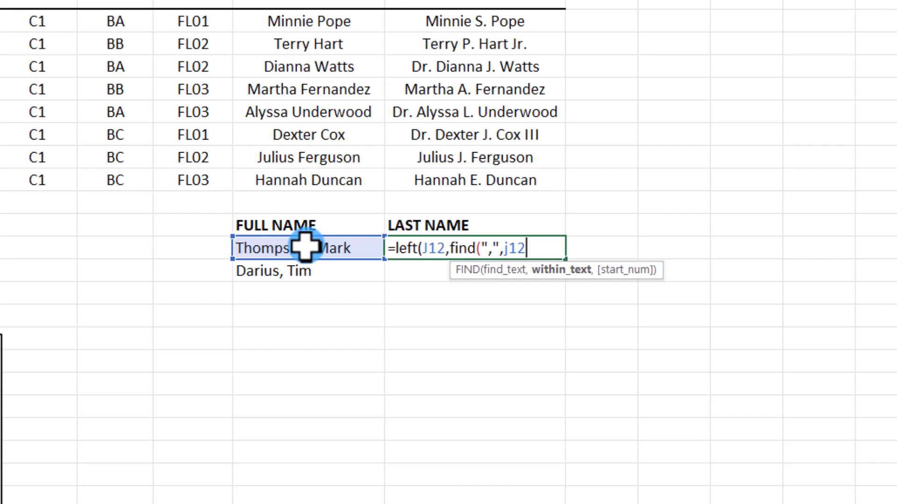
type(")")
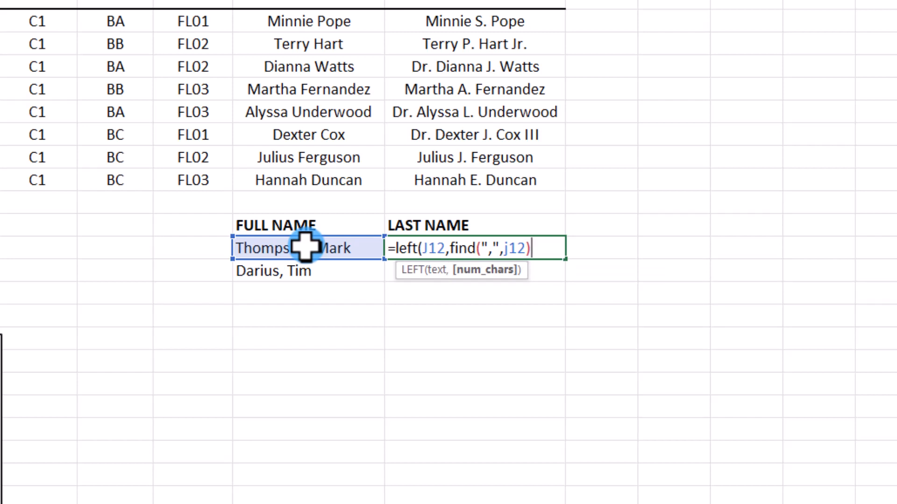
Step: Complete the K12 formula by subtracting 1 from the FIND result, and fill it down to K13
type("-1)")
key("ctrl+Return")
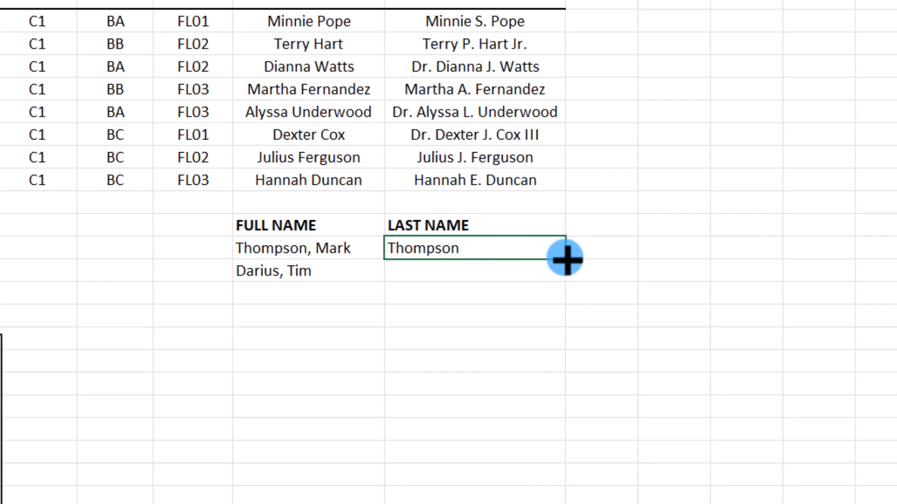
left_click_drag(566, 268, 567, 277)
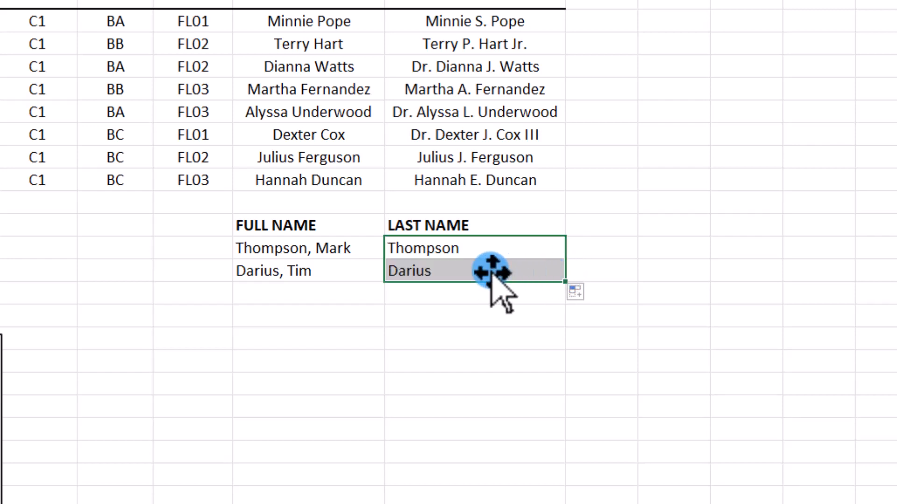
left_click(467, 270)
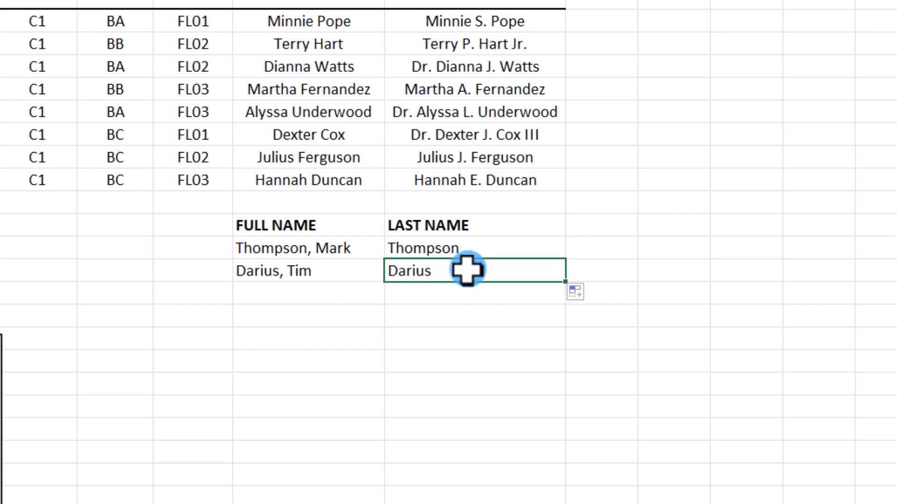